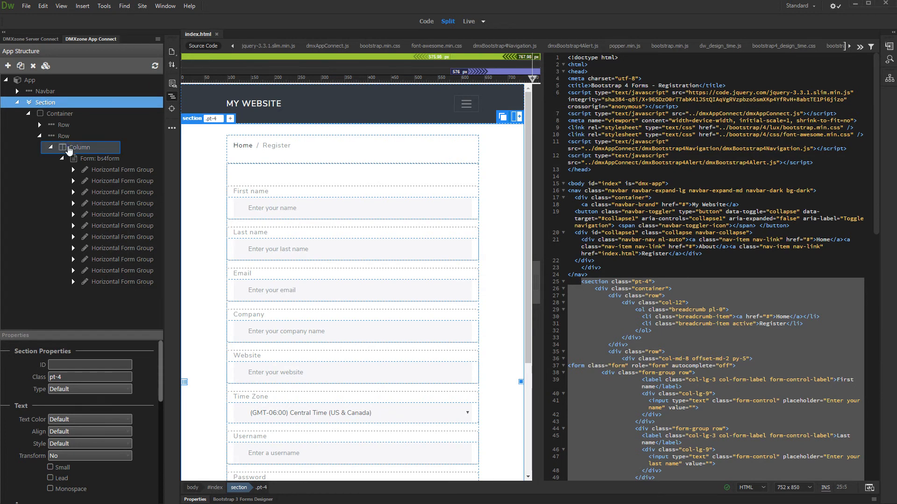
Insert an Alert as a child of the Column, above the registration form
right_click(69, 149)
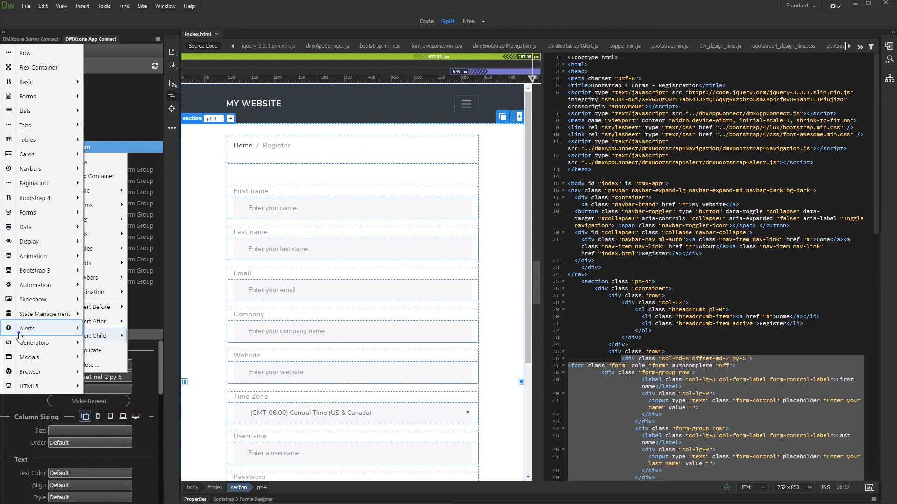
mouse_move(27, 328)
click(104, 329)
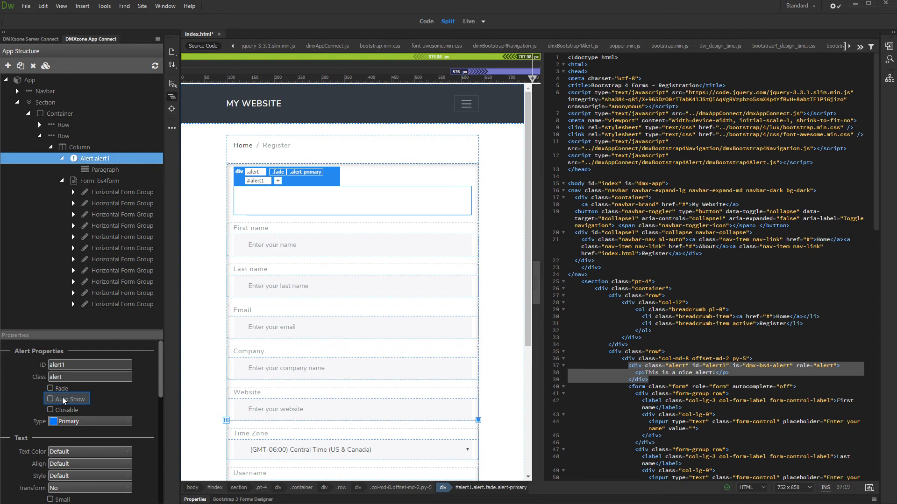
Enable Auto Show on the alert and set its Type to Info
click(51, 400)
click(78, 422)
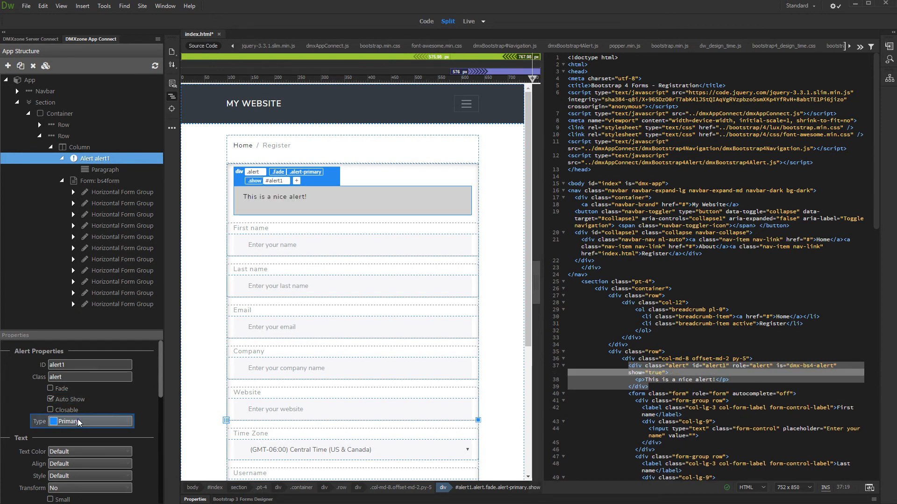
click(79, 422)
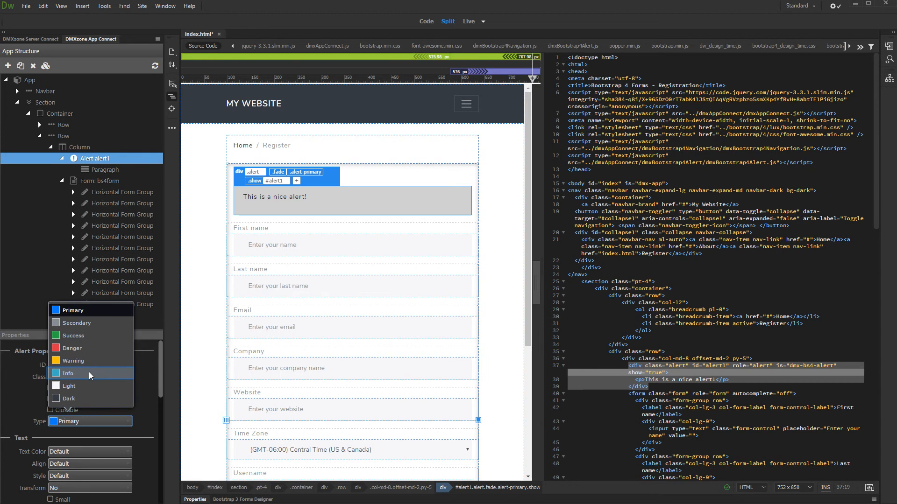
click(89, 374)
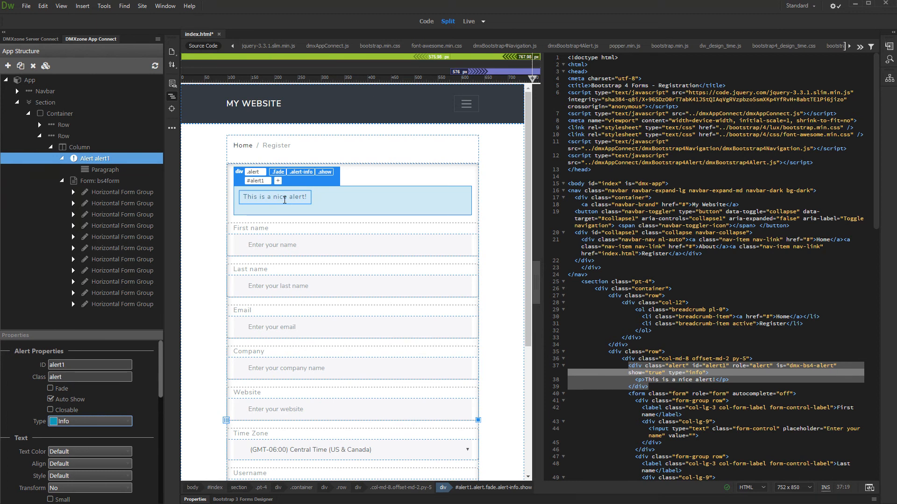
Begin editing the alert's paragraph text directly in Design view
double_click(284, 198)
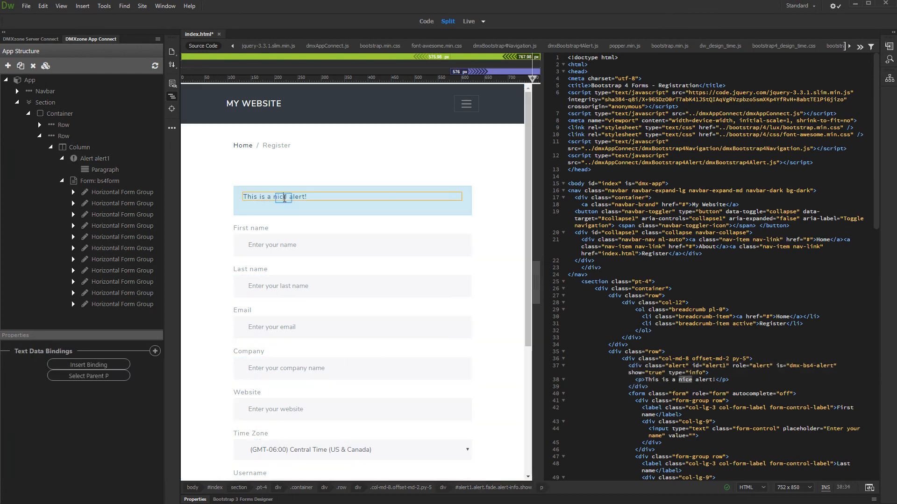